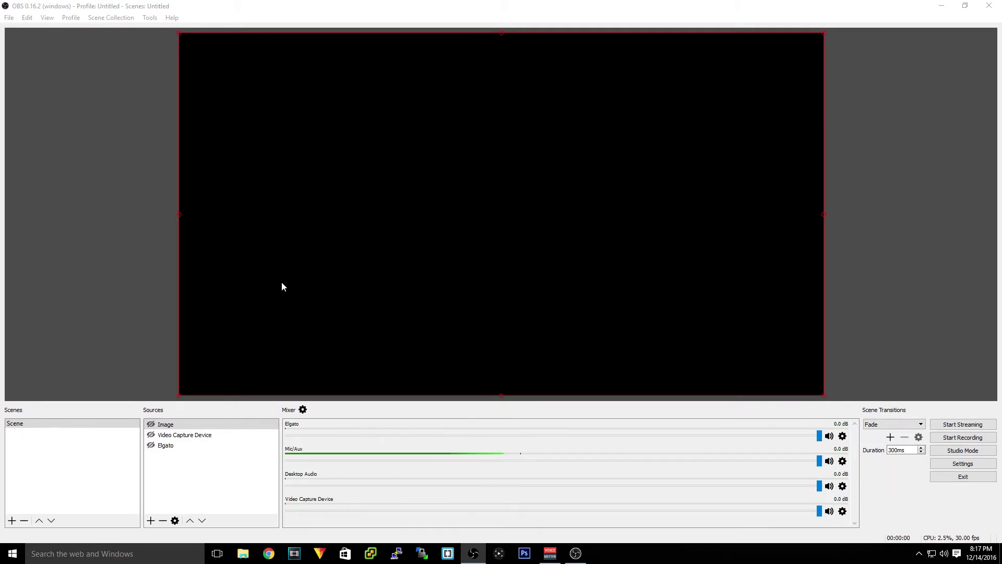
Add a Video Capture Device 1 webcam source with default properties and shrink it to a small box
left_click(241, 436)
left_click(196, 500)
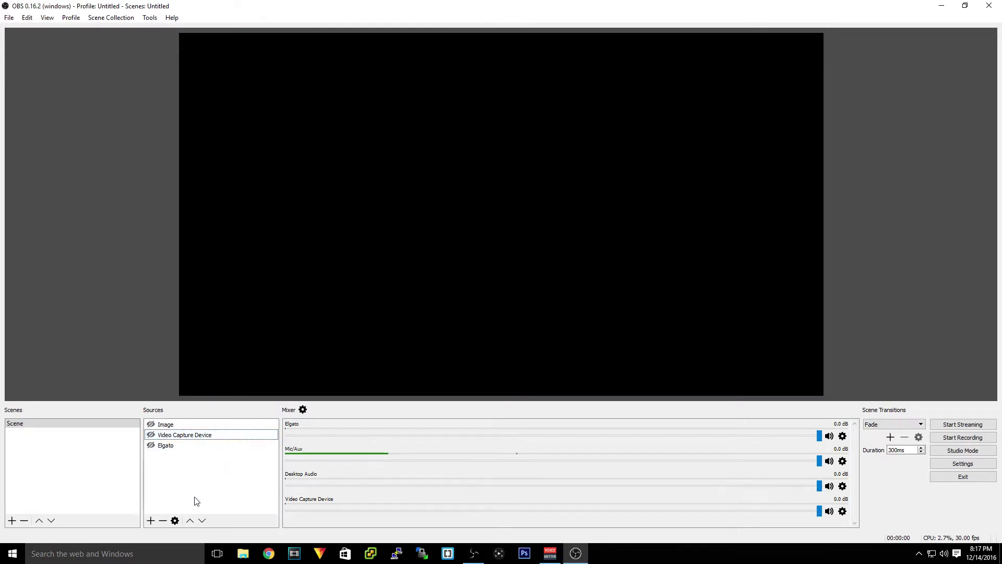
left_click(152, 520)
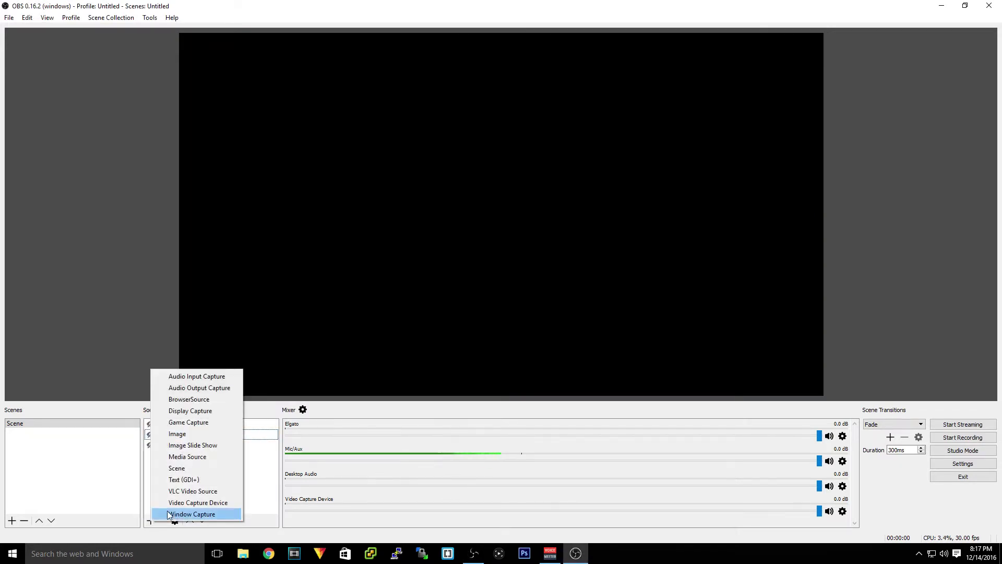
left_click(198, 503)
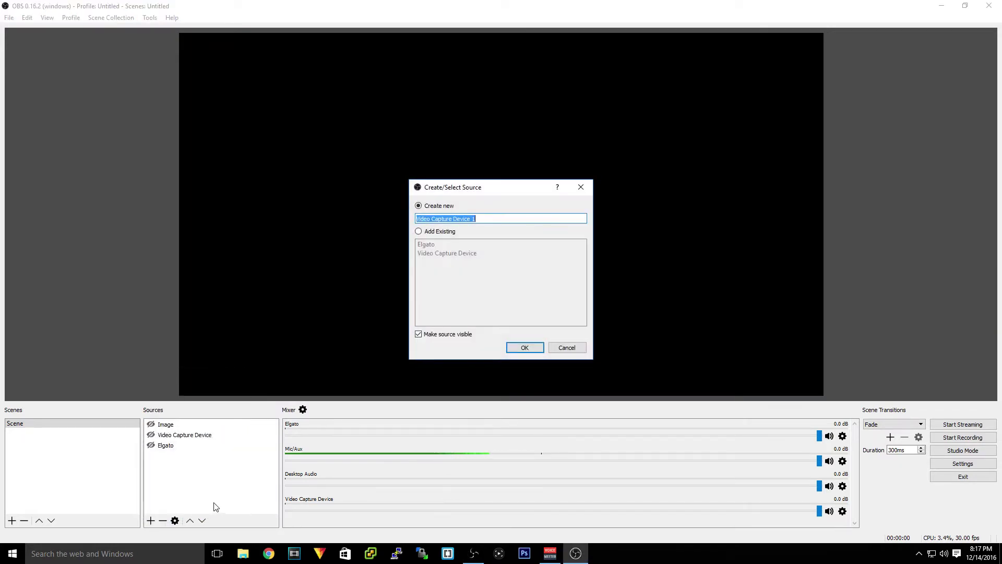
left_click(524, 347)
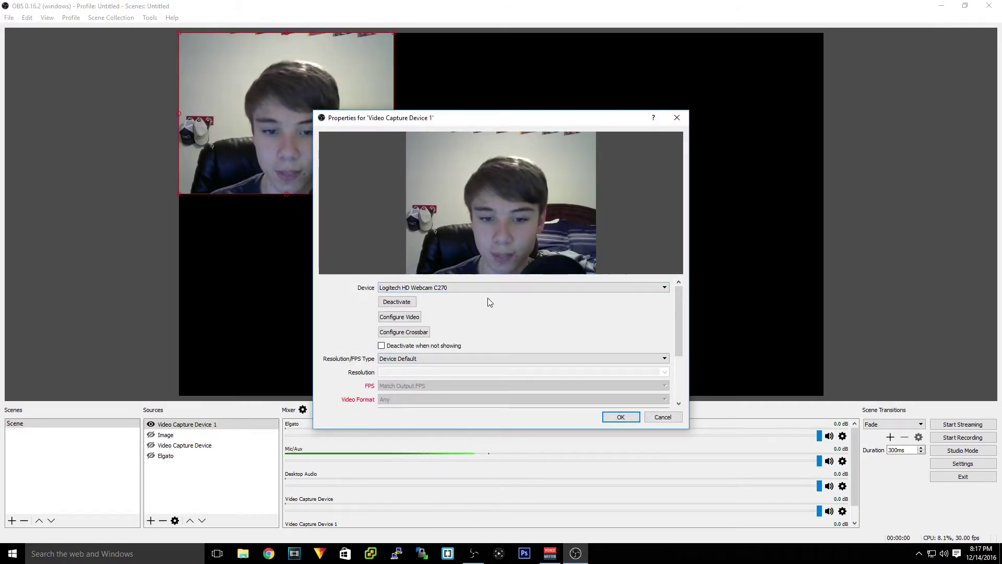
left_click(621, 416)
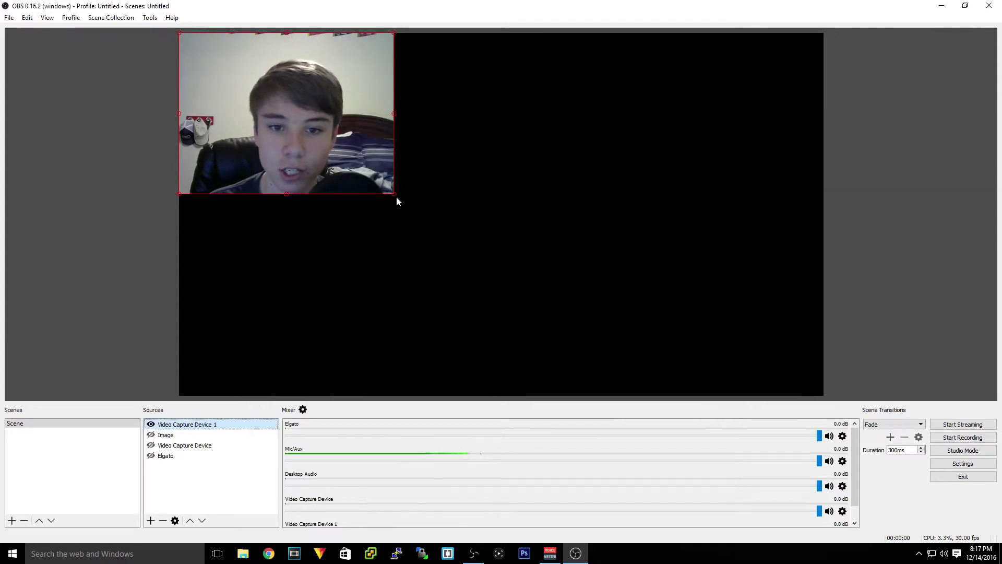
left_click_drag(396, 193, 370, 174)
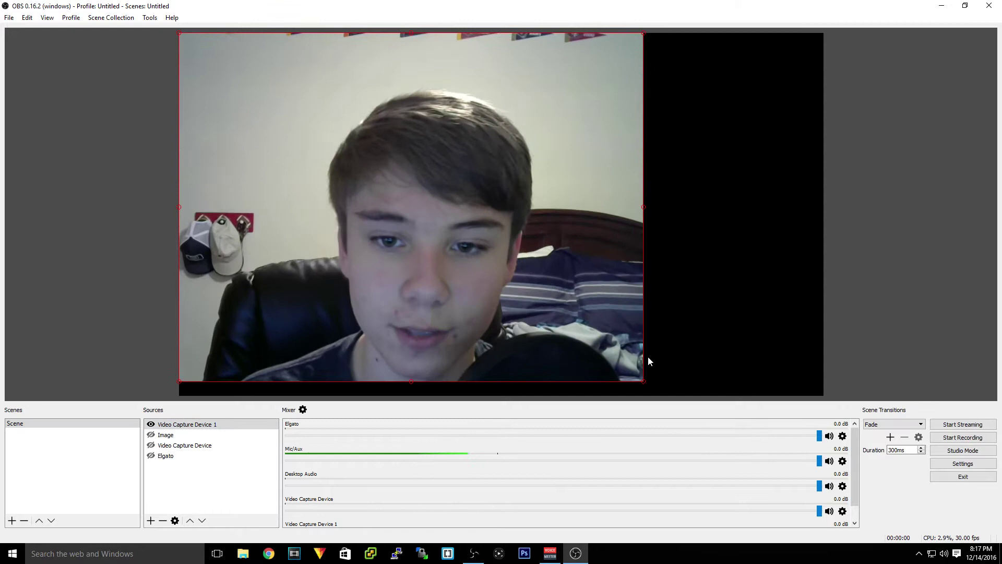
mouse_move(272, 167)
left_mouse_down()
mouse_move(248, 123)
mouse_move(415, 204)
left_mouse_up()
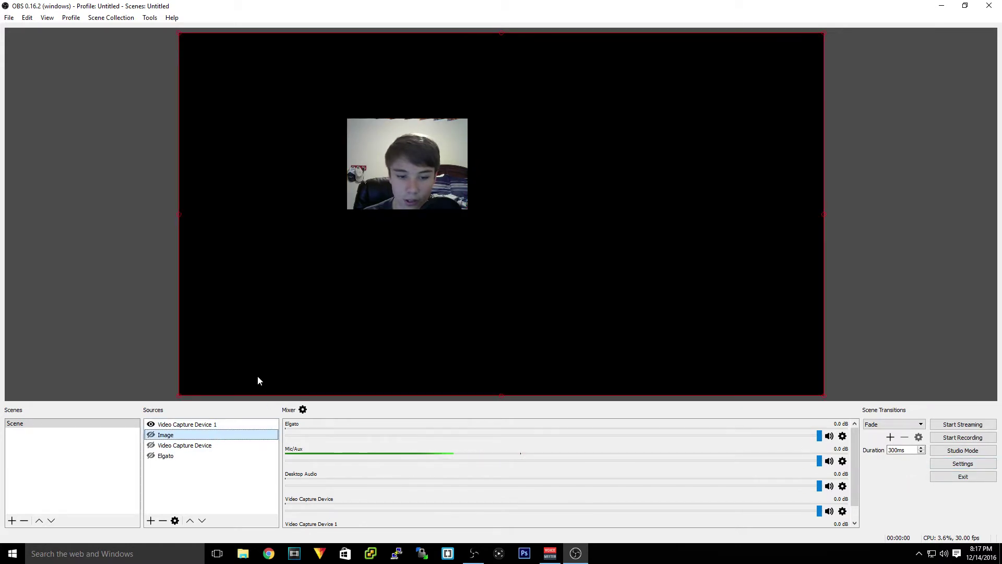
Move the Video Capture Device 1 webcam feed left and hide it
left_click(208, 426)
left_click_drag(370, 207, 251, 239)
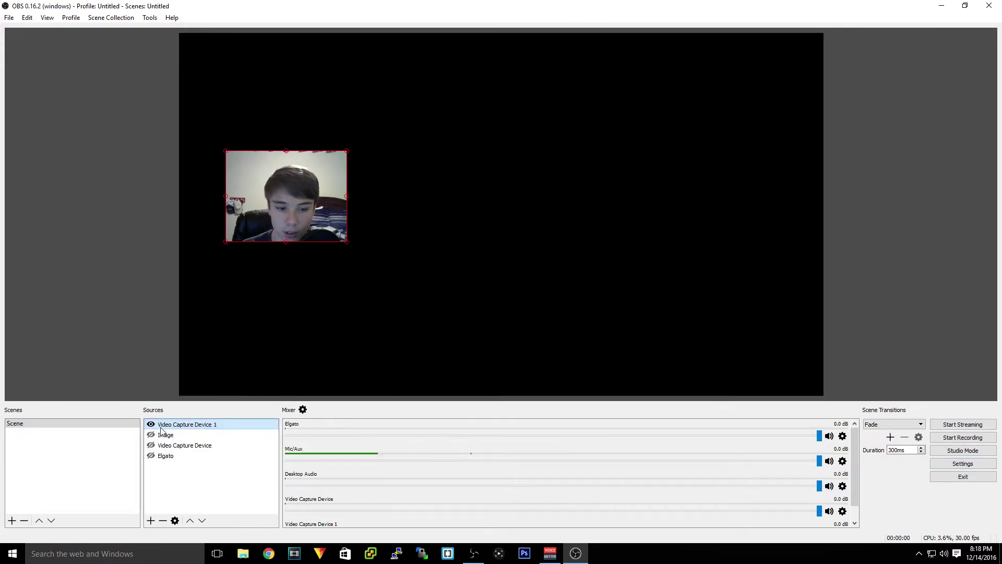
left_click(151, 425)
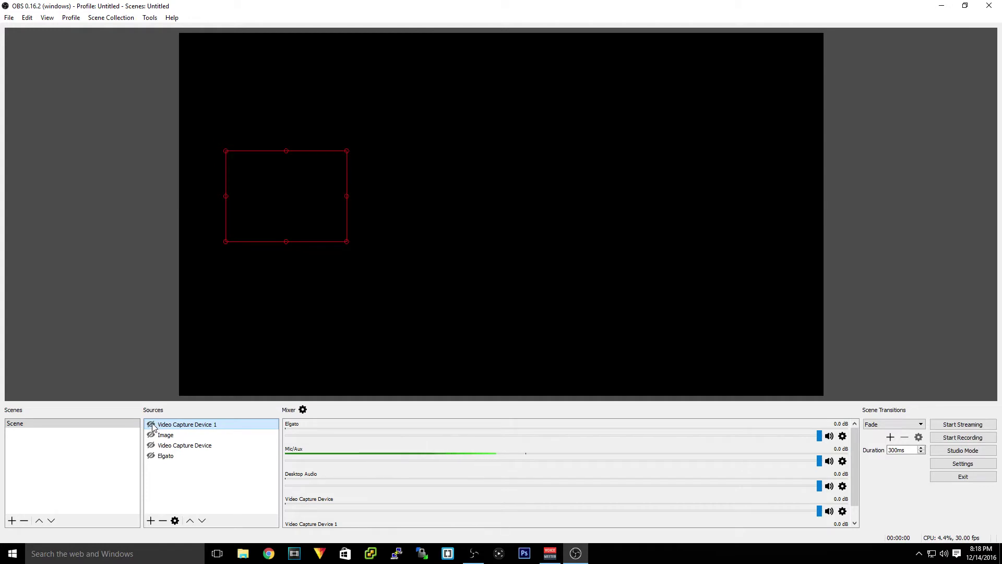
Request removal of the Image source from its context menu
left_click(165, 435)
right_click(187, 435)
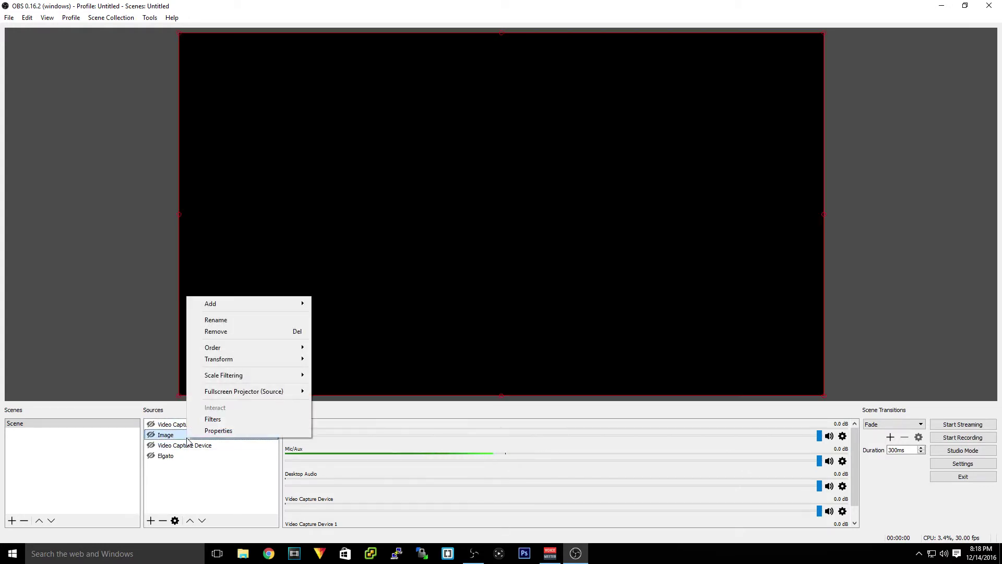
left_click(189, 469)
left_click(161, 520)
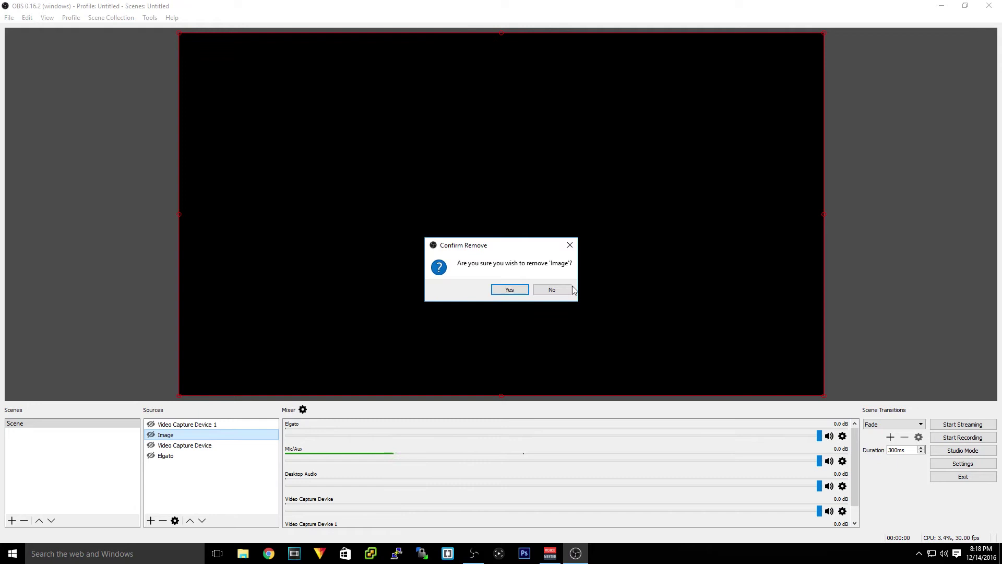
Cancel the Image removal and add a new Image 1 source with default properties
left_click(562, 289)
left_click(150, 521)
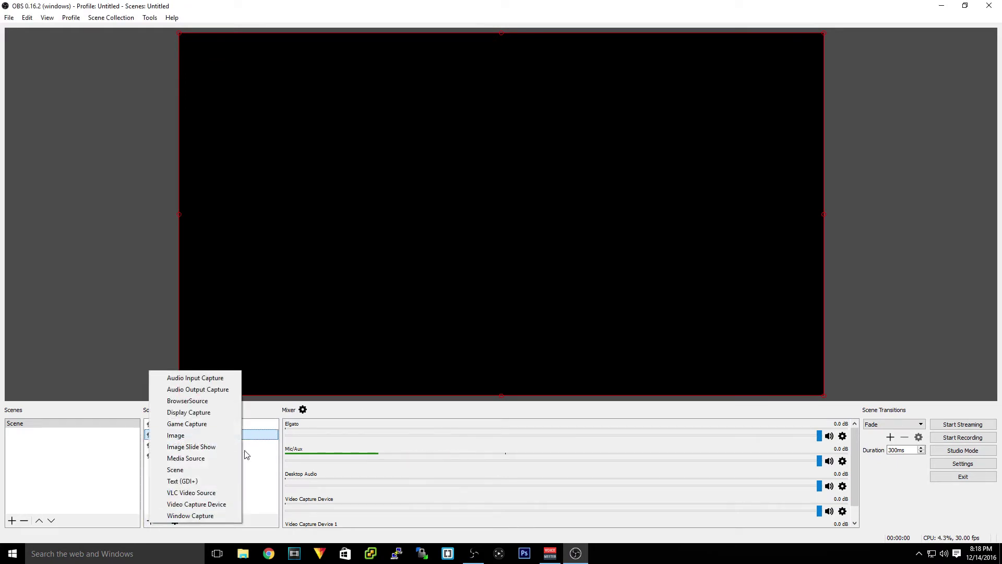
left_click(176, 435)
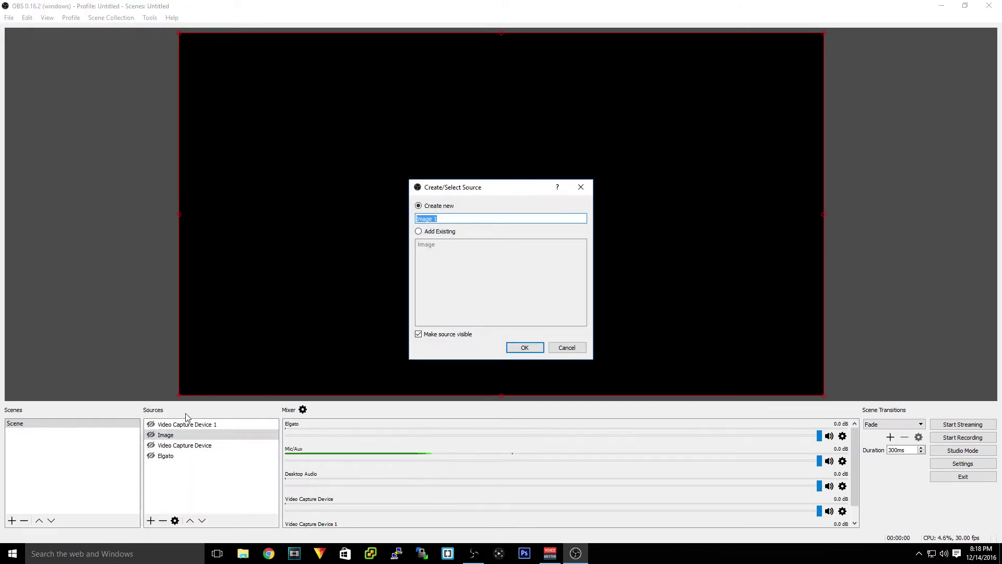
left_click(520, 348)
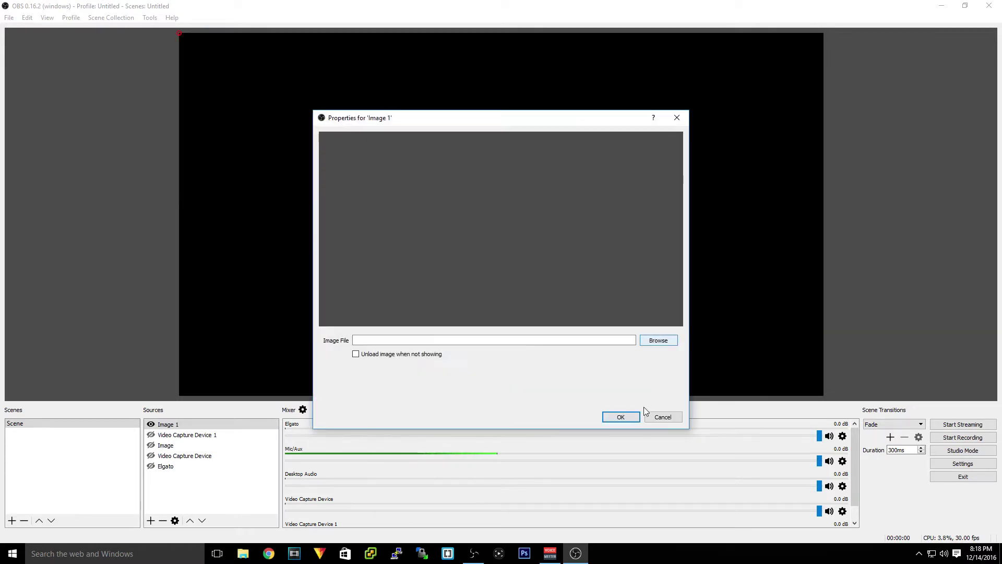
left_click(663, 417)
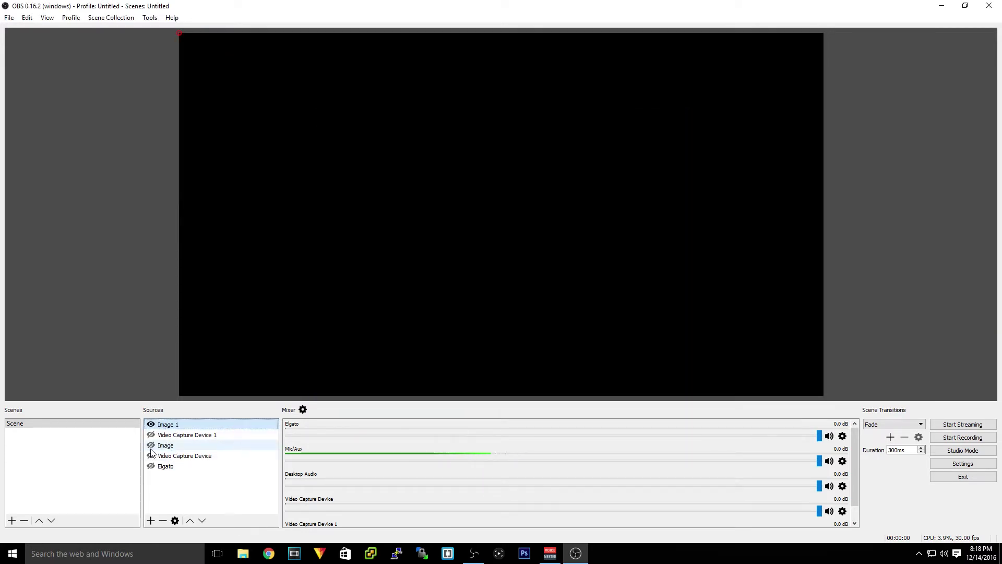
Make the Lake Gaming overlay visible and resize it to fill the preview
left_click(166, 444)
left_click(150, 446)
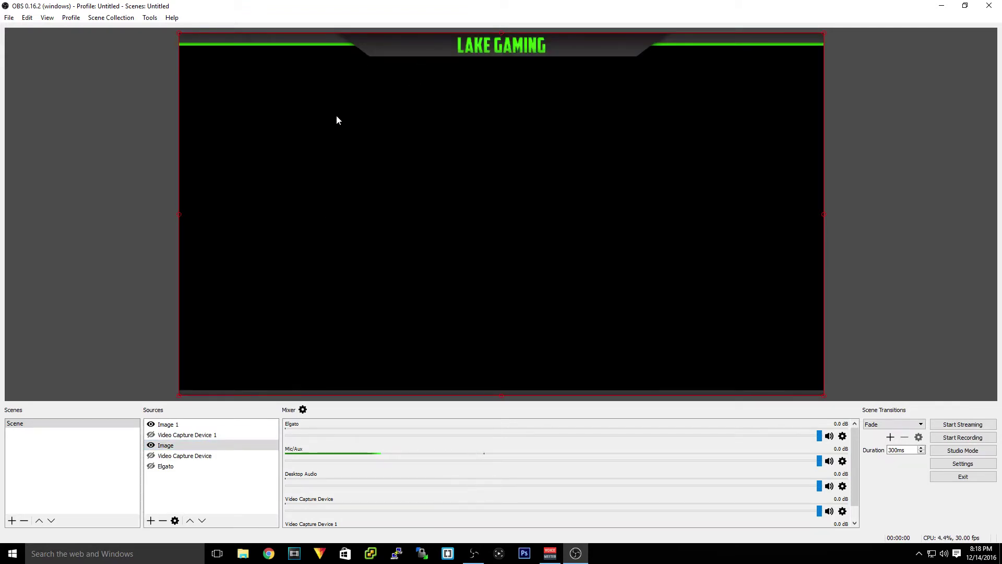
left_click_drag(501, 6, 530, 3)
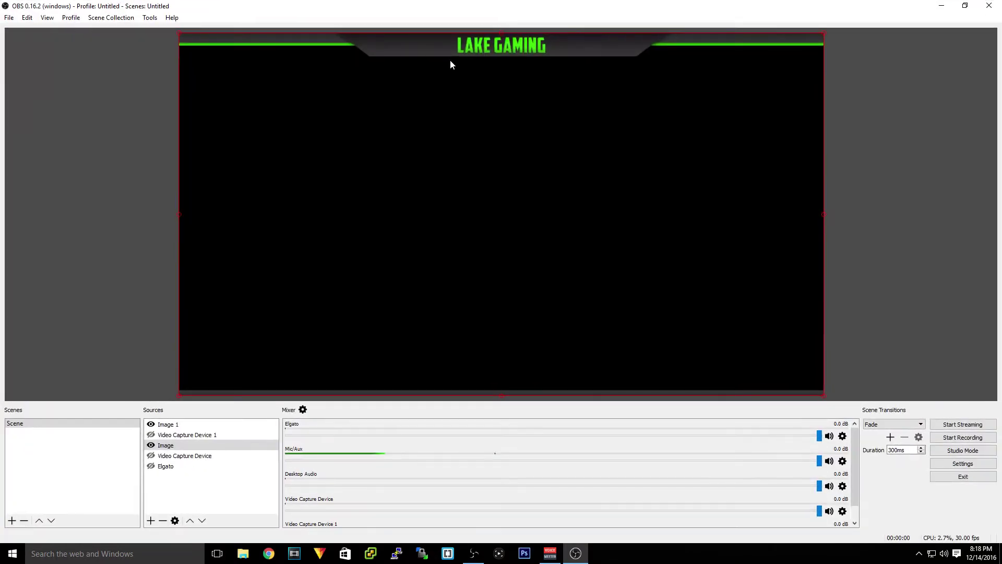
mouse_move(450, 60)
left_mouse_down()
mouse_move(468, 64)
mouse_move(463, 46)
left_mouse_up()
mouse_move(182, 38)
left_mouse_down()
mouse_move(204, 116)
mouse_move(184, 101)
left_mouse_up()
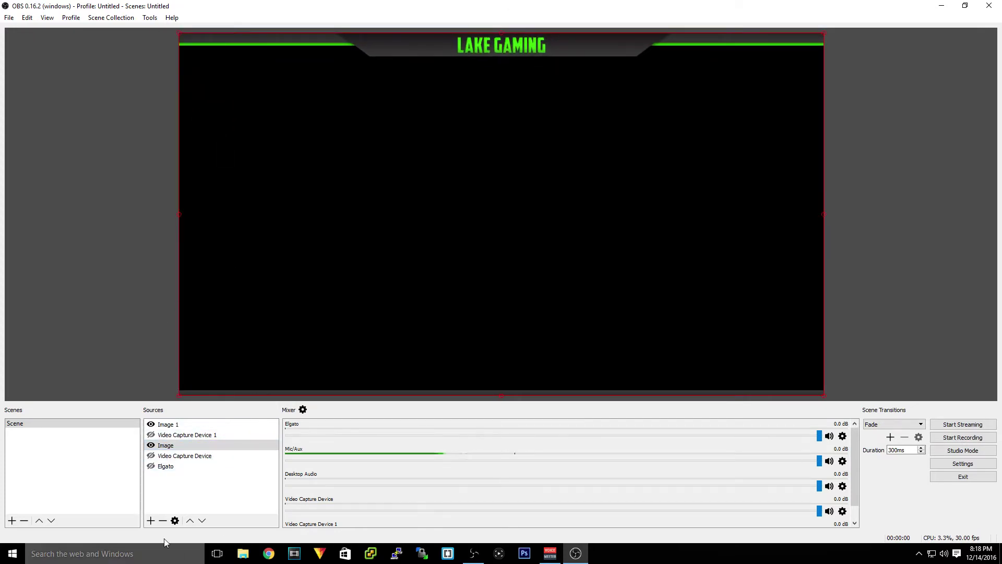
Review the Elgato source's properties and close them without changes
left_click(224, 467)
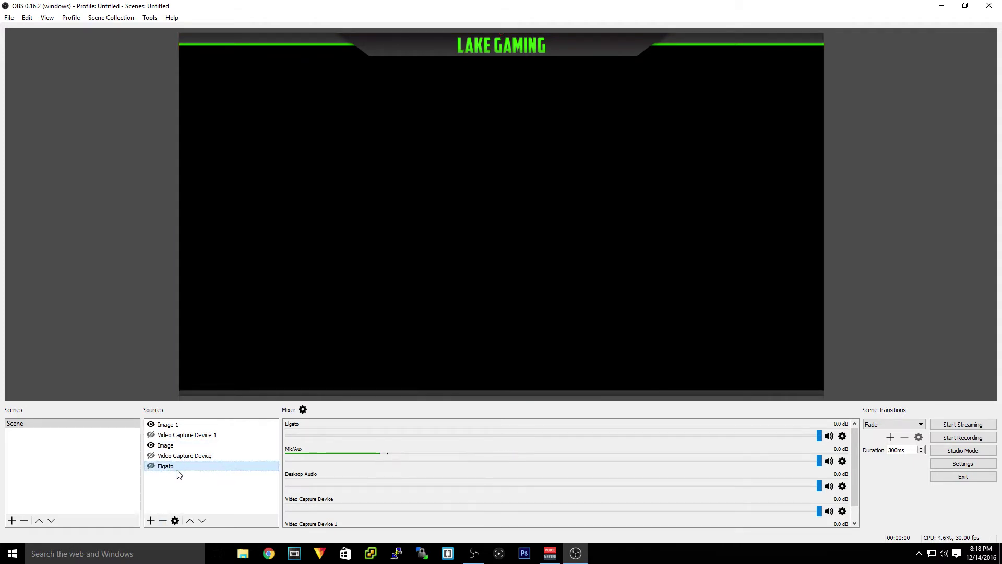
right_click(178, 473)
left_click(220, 466)
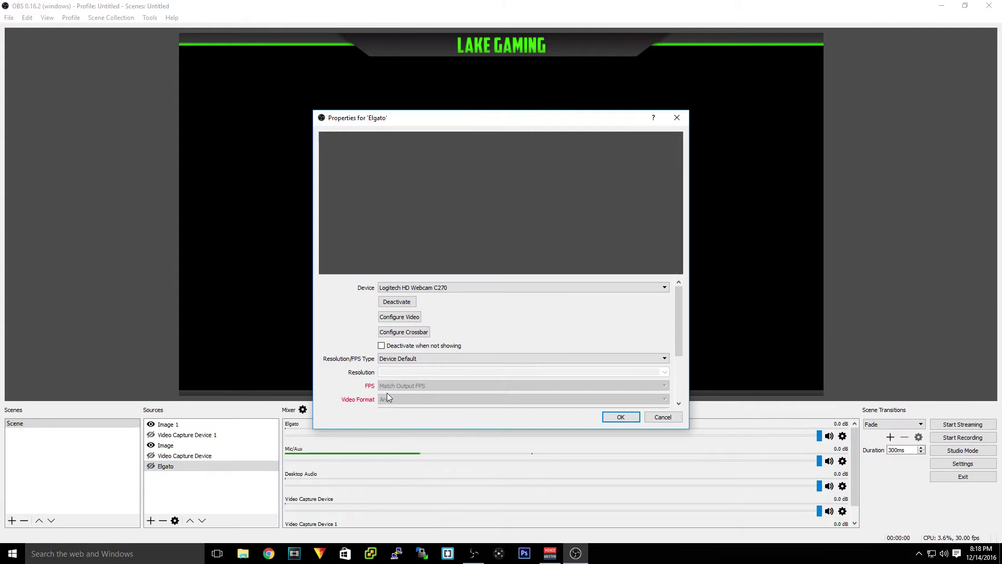
left_click(663, 418)
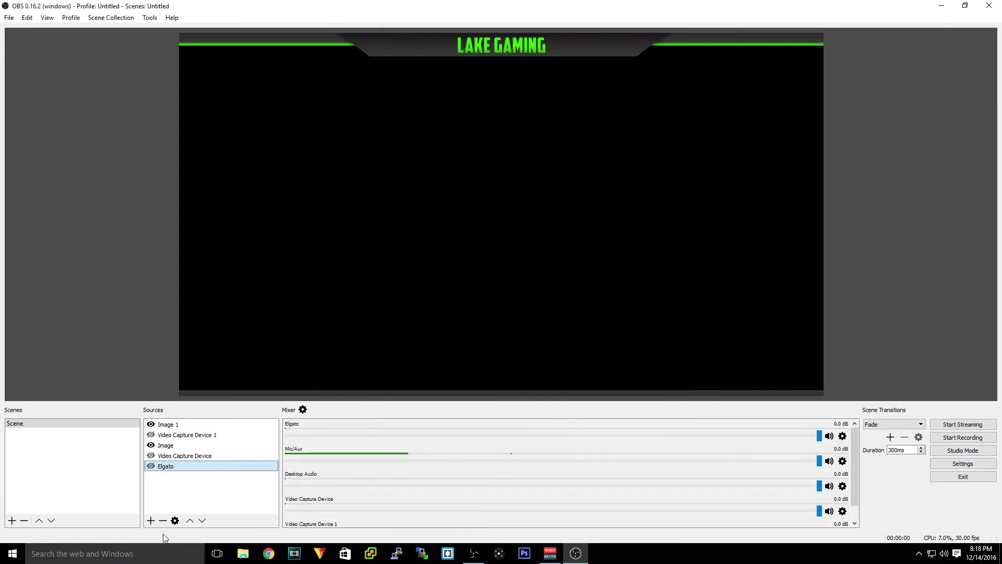
Add a Video Capture Device 2 source after checking its Device list
left_click(150, 520)
left_click(202, 505)
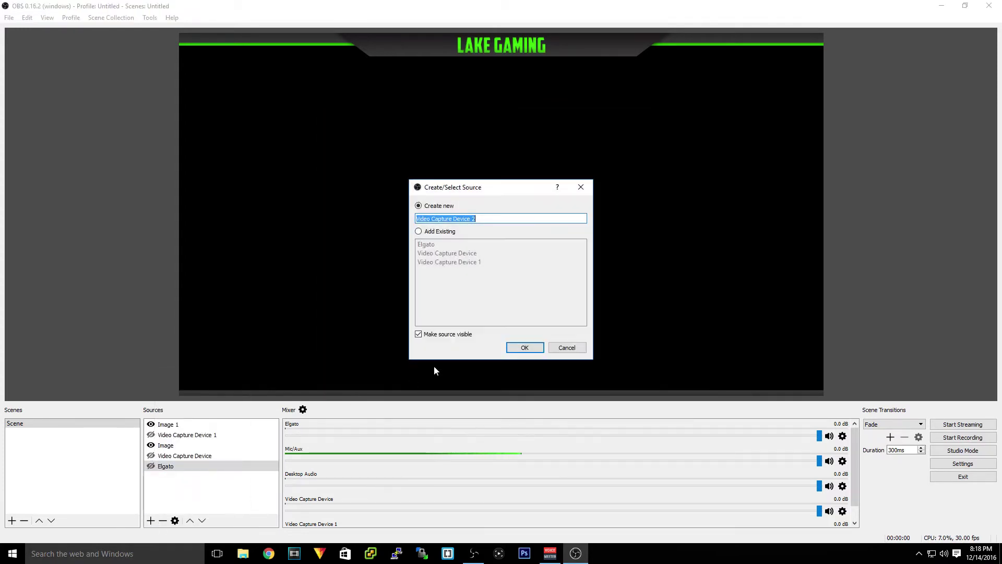
left_click(524, 347)
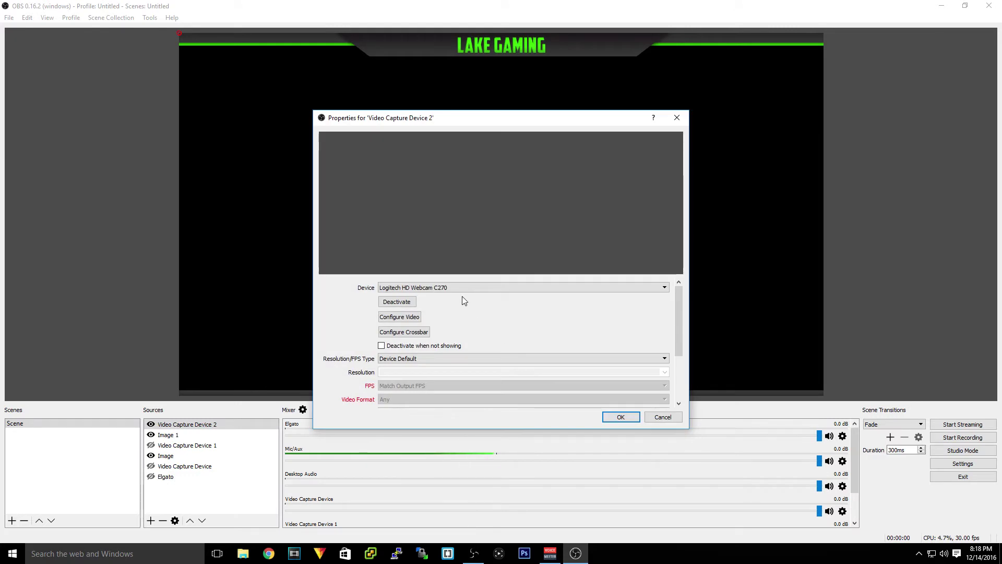
left_click(465, 288)
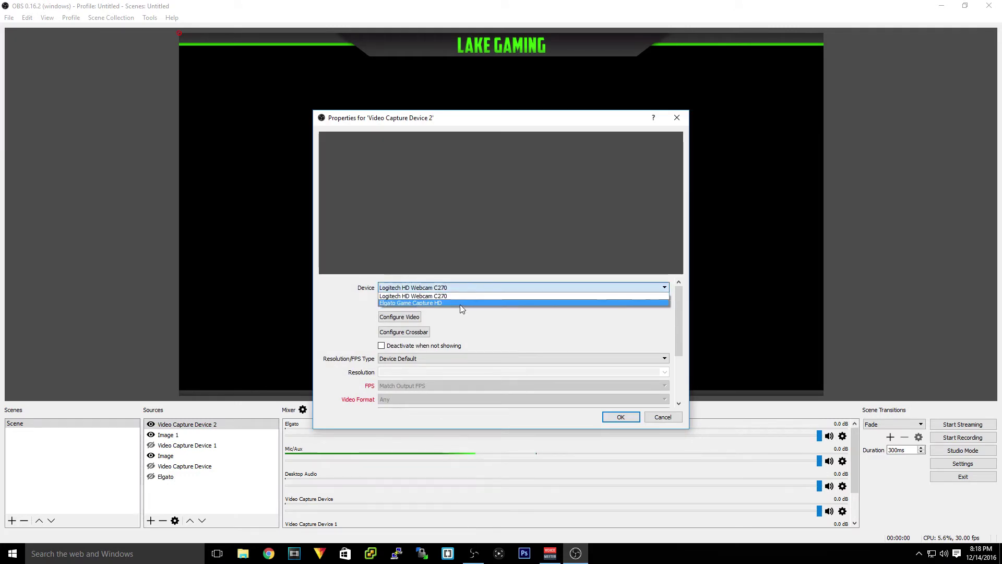
left_click(666, 417)
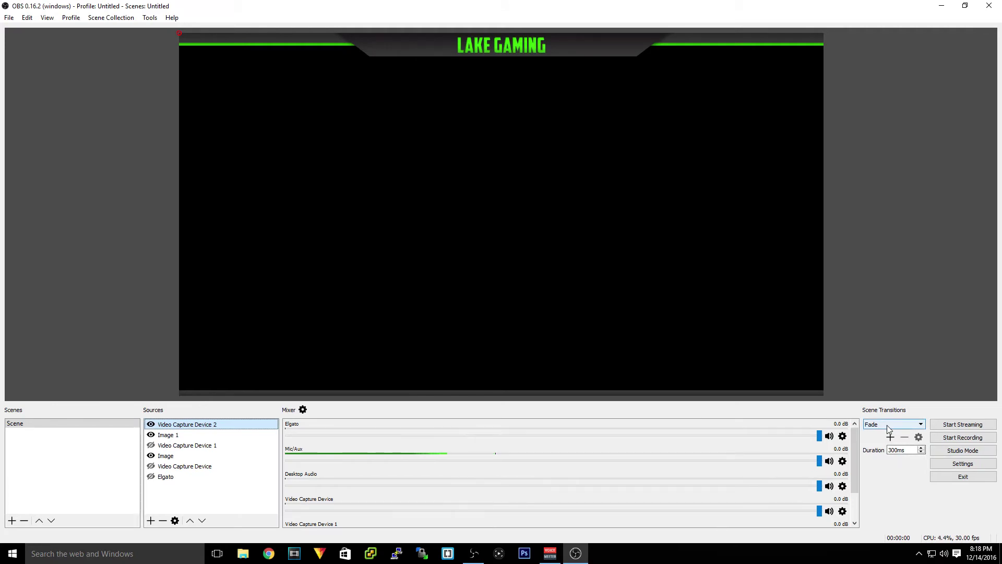
Choose YouTube / YouTube Gaming as the streaming service in Stream settings
left_click(962, 464)
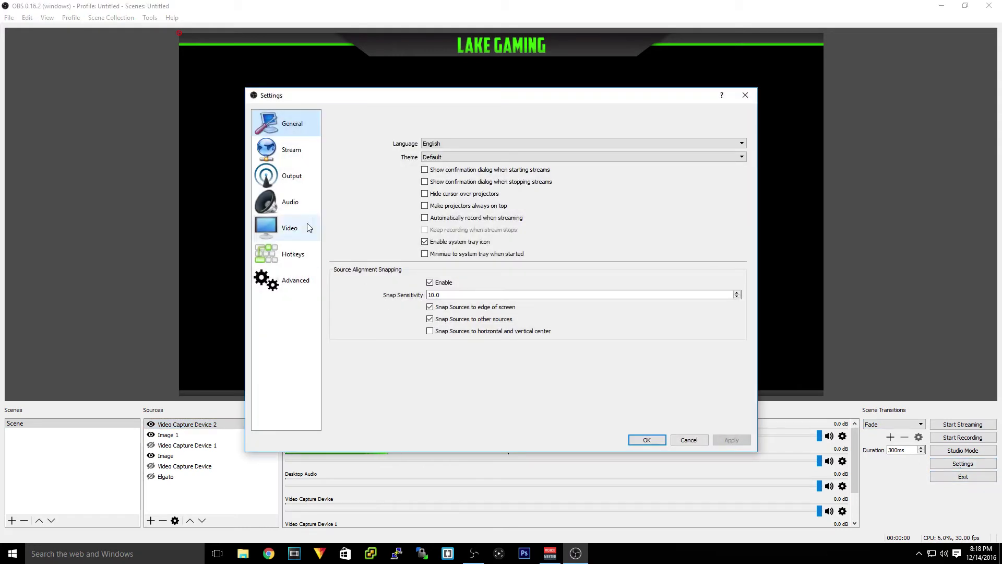
left_click(293, 162)
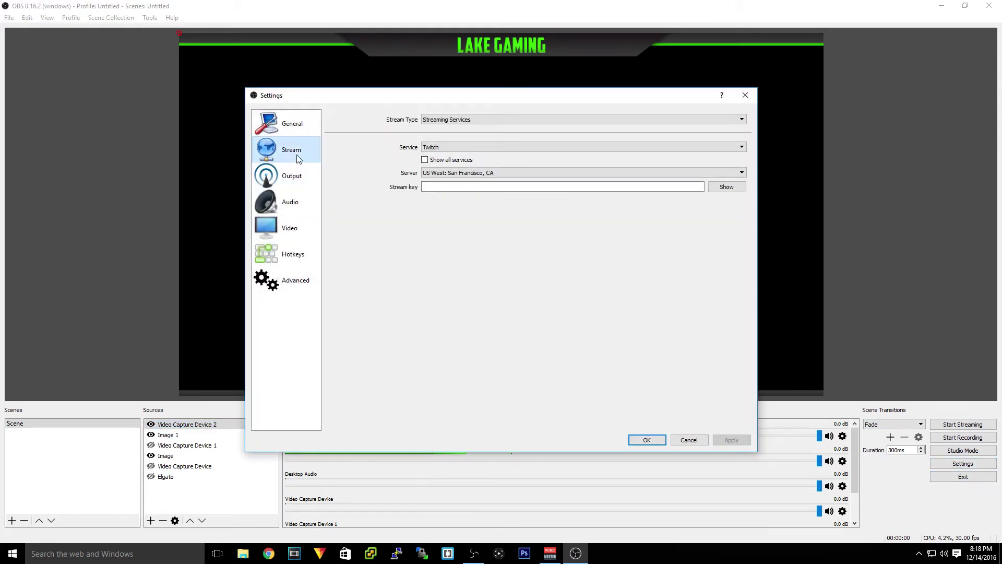
left_click(493, 119)
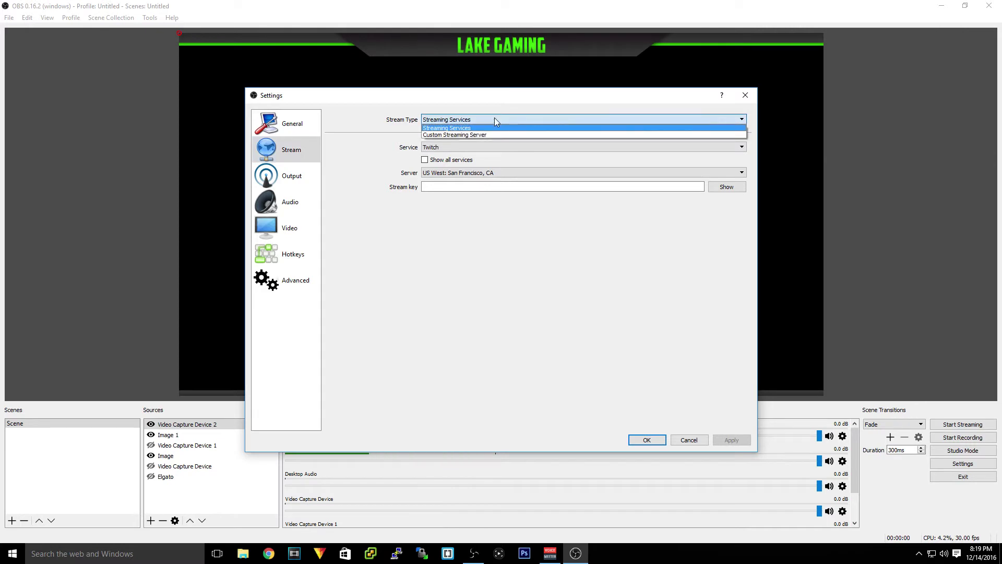
left_click(494, 119)
left_click(467, 146)
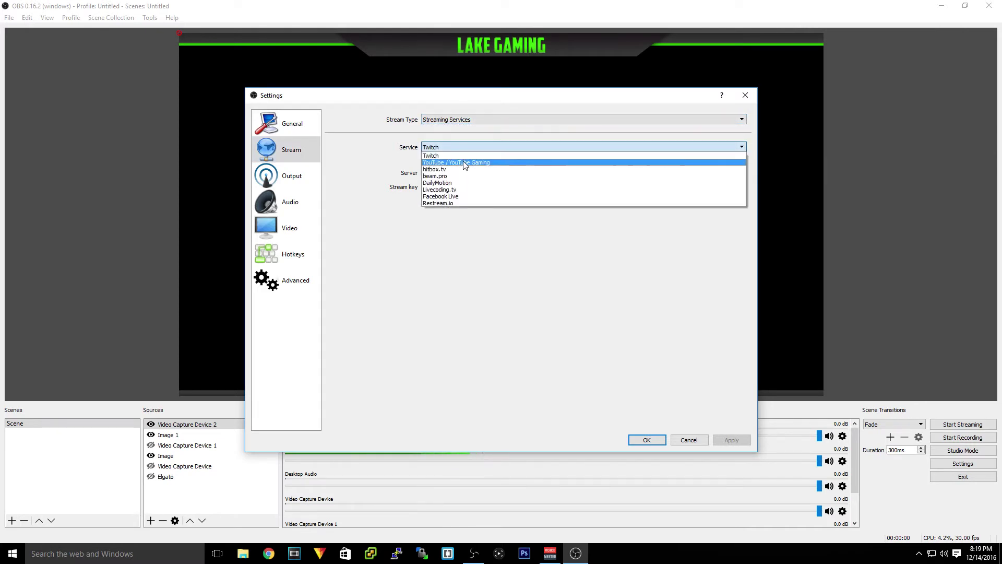
left_click(463, 159)
left_click(458, 188)
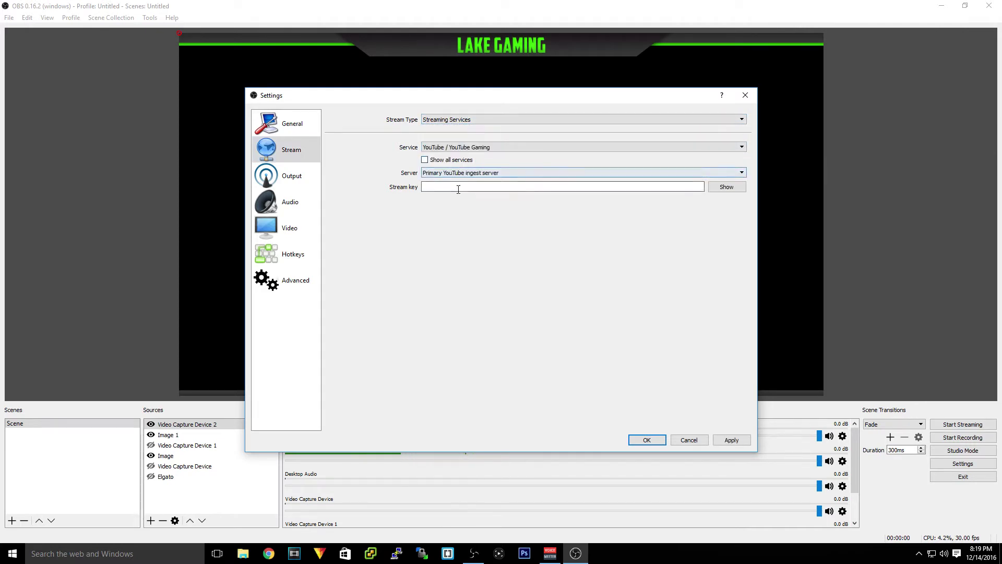
Keep Simple output mode, 3000 video bitrate and the hardware AMD encoder
left_click(292, 175)
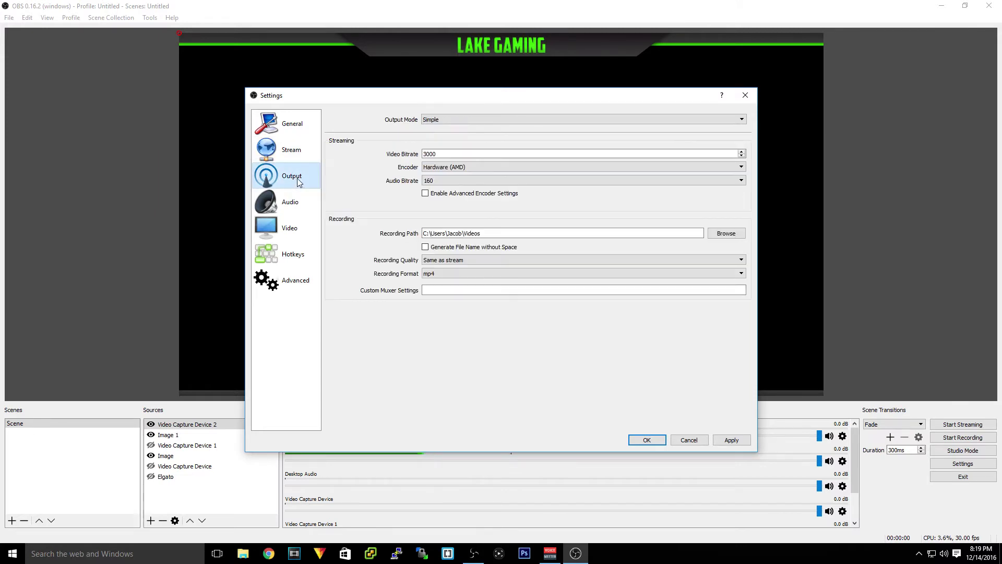
left_click(458, 120)
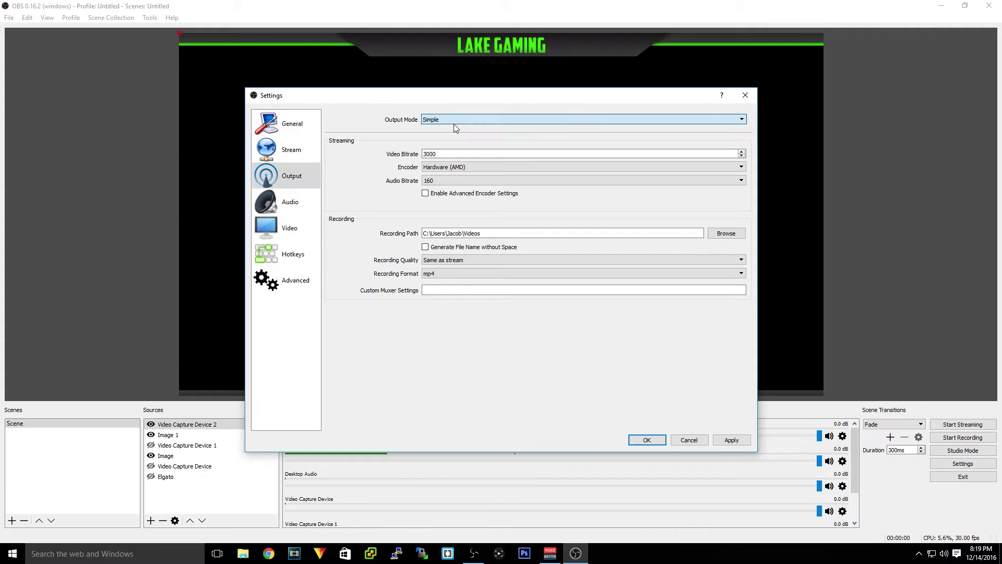
left_click(454, 122)
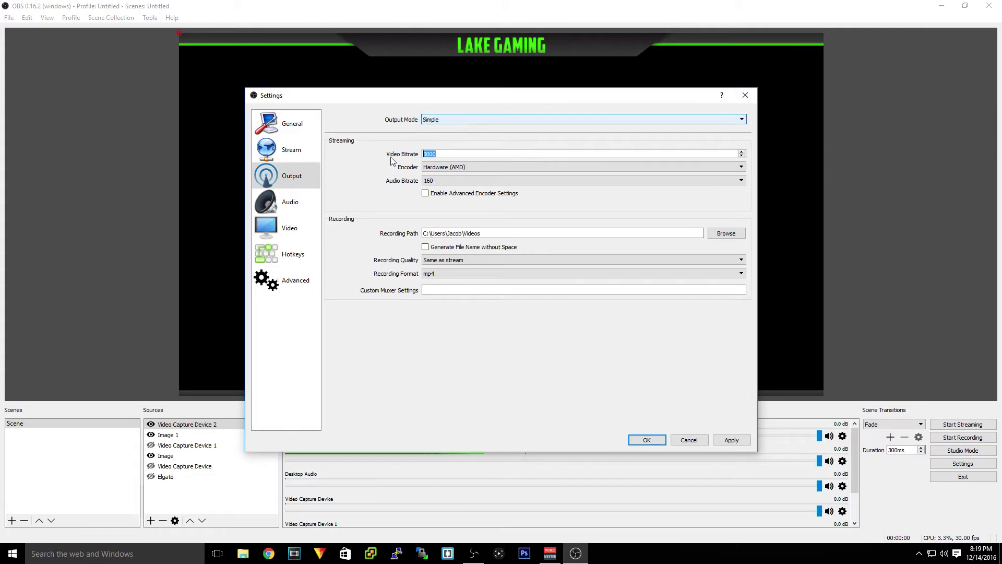
type("3000")
type("3000")
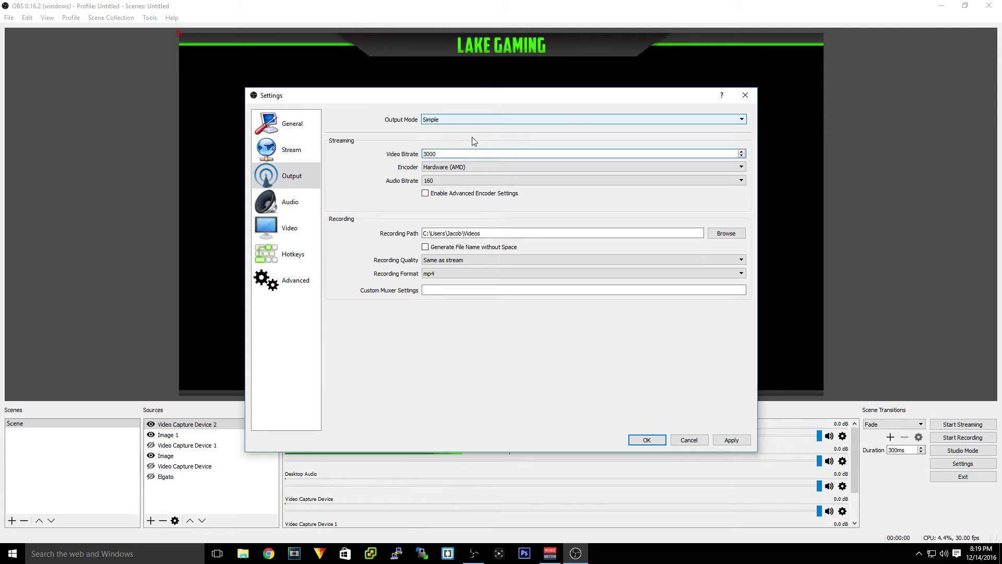
left_click(518, 167)
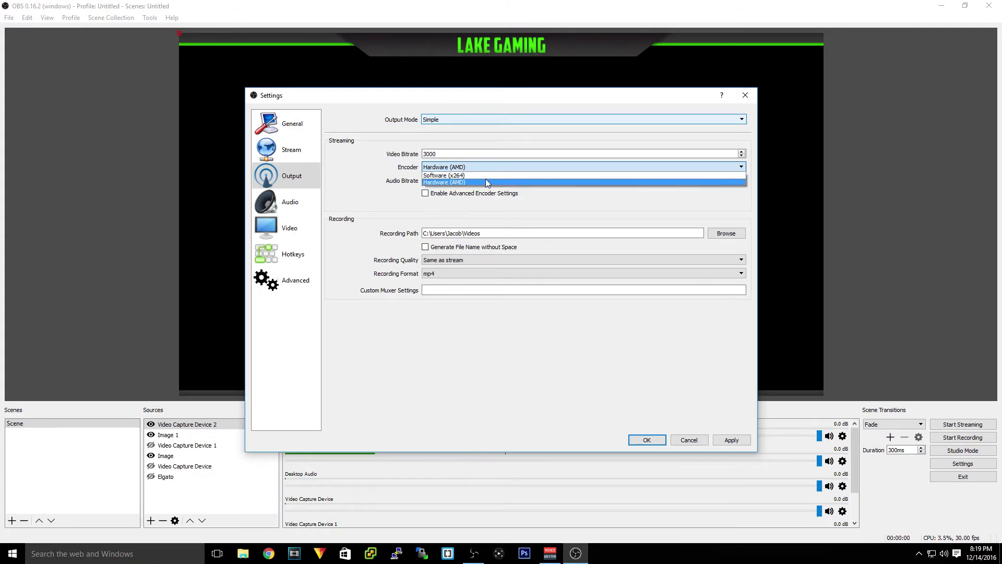
left_click(486, 182)
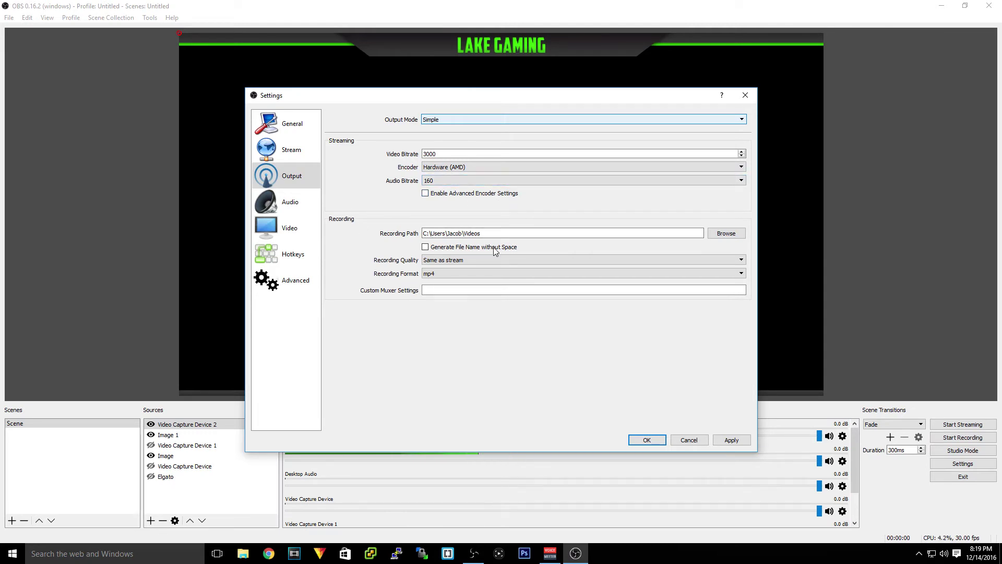
Keep the recording path and mp4 format, then review the Audio settings
left_click(524, 232)
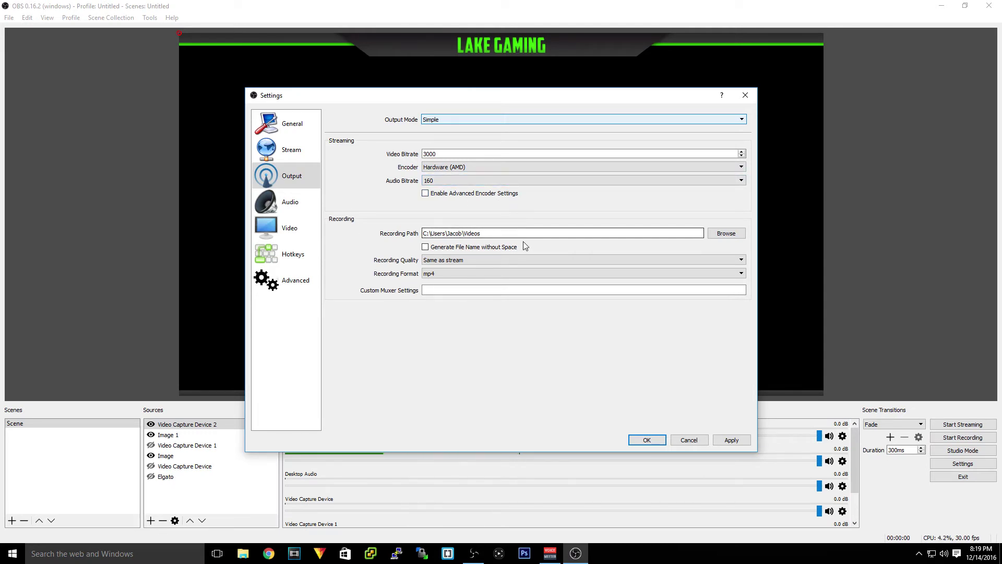
left_click(454, 272)
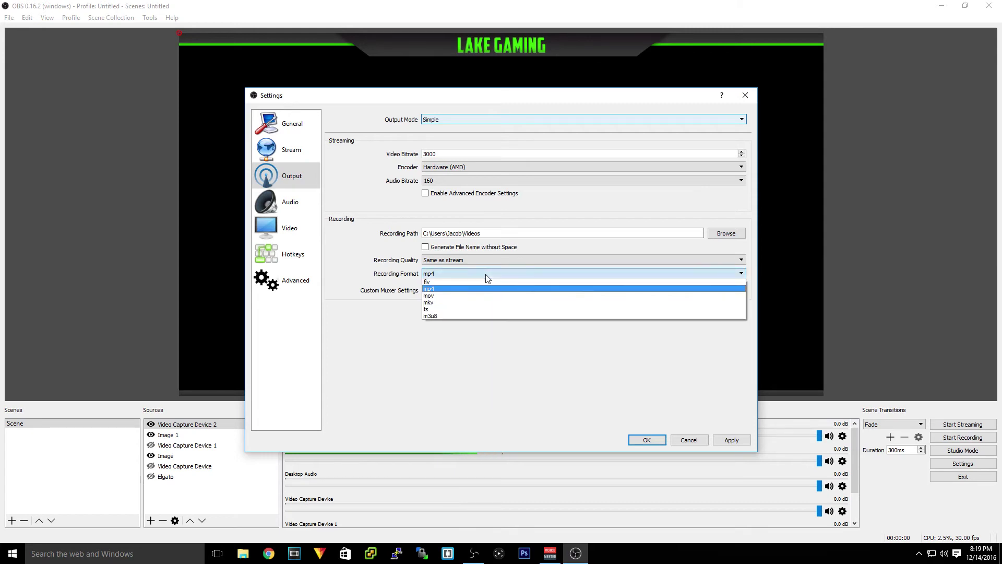
left_click(448, 323)
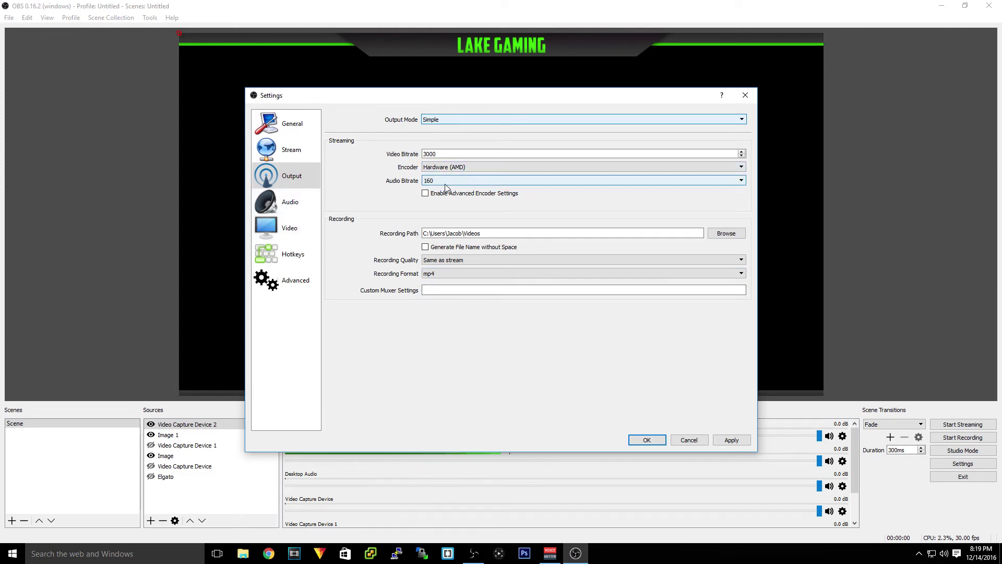
left_click(302, 204)
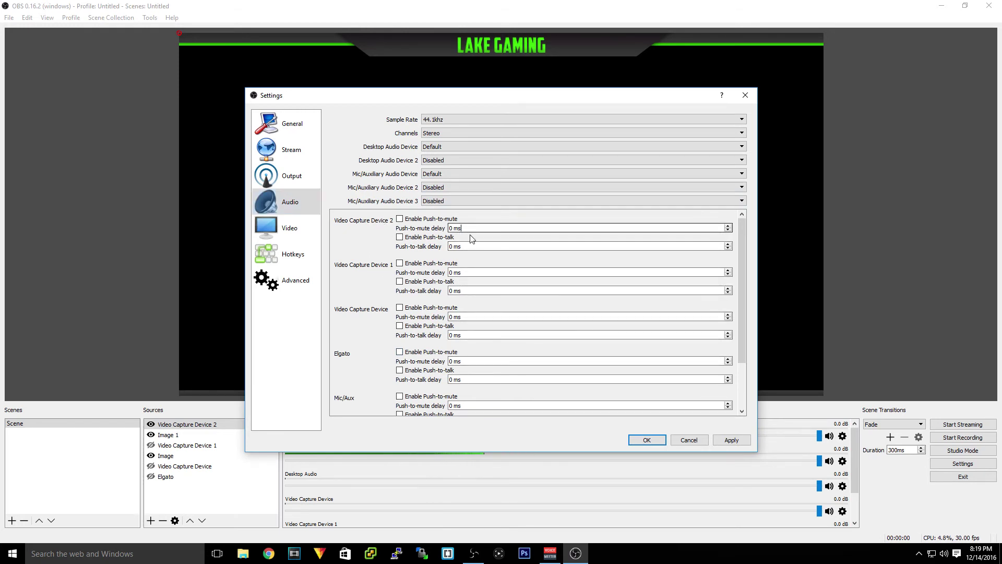
Review the Video page's Common FPS Values choices
left_click(289, 228)
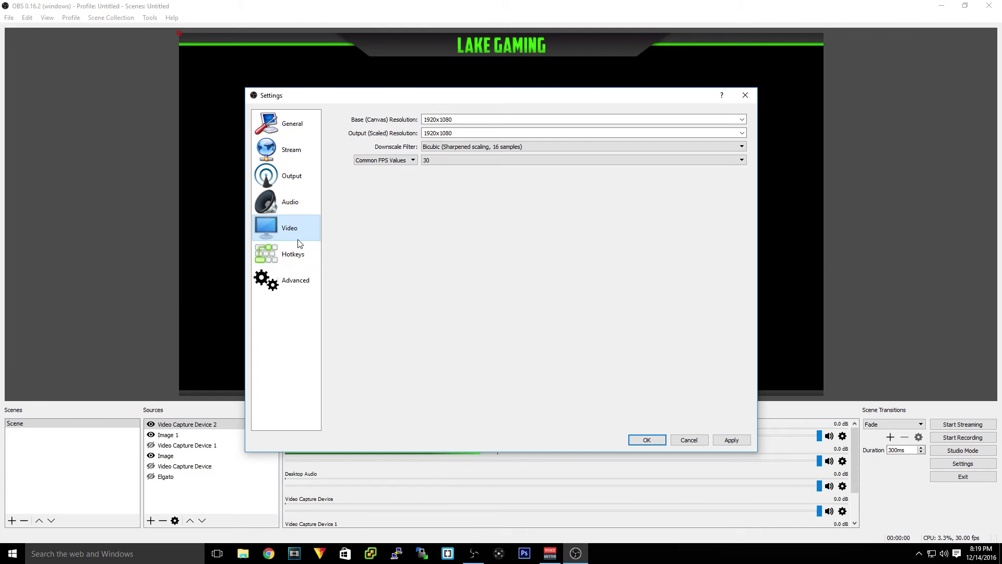
left_click(276, 242)
left_click(282, 225)
left_click(447, 159)
left_click(444, 167)
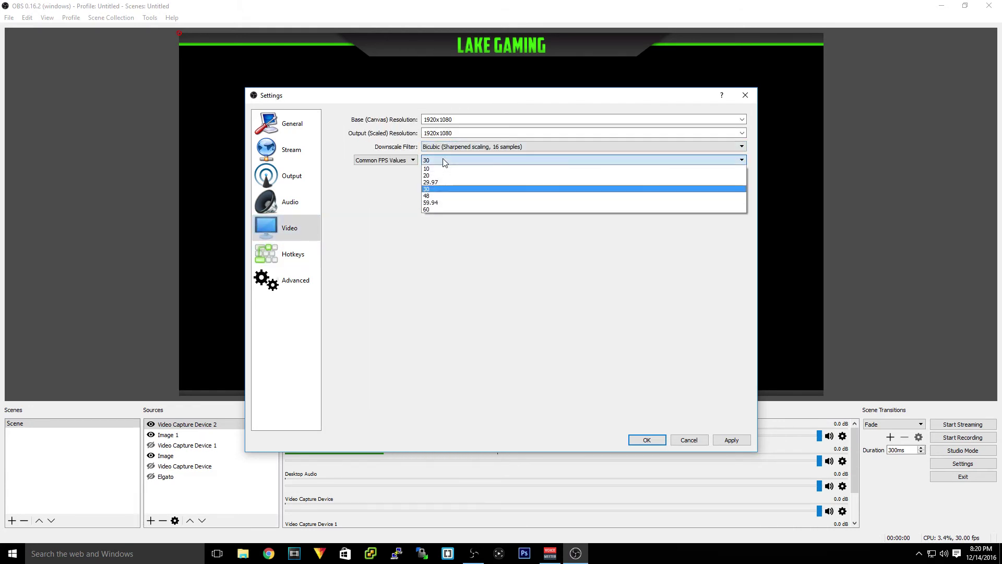
left_click(437, 165)
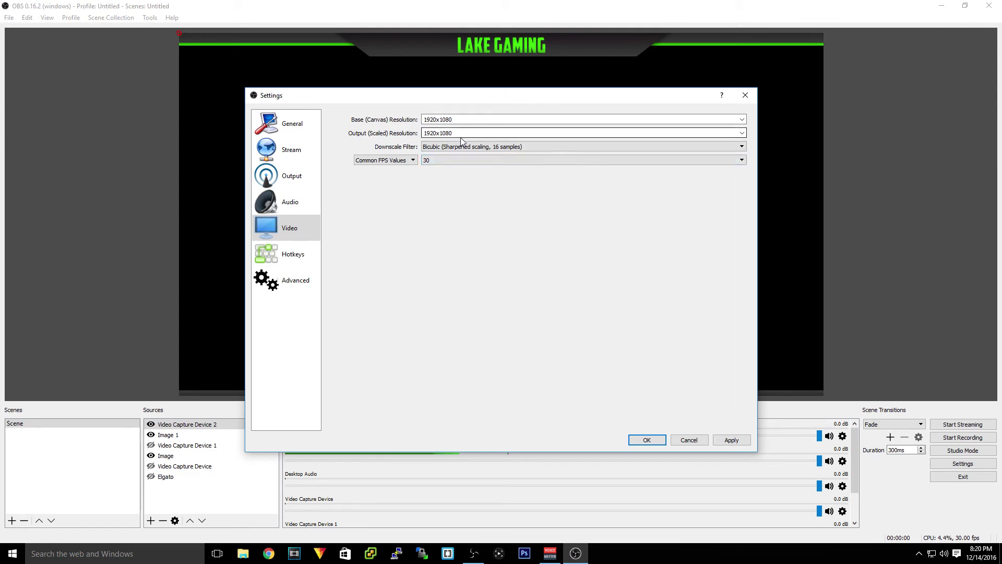
Try 60 FPS, revert to 30 FPS, and check the downscale filter options
left_click(463, 161)
left_click(455, 209)
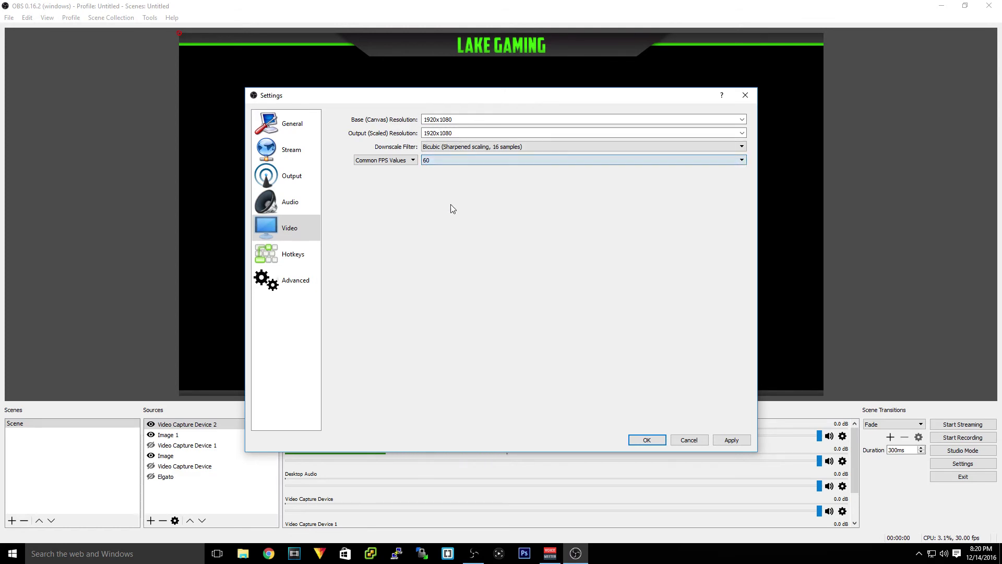
left_click(468, 147)
left_click(467, 160)
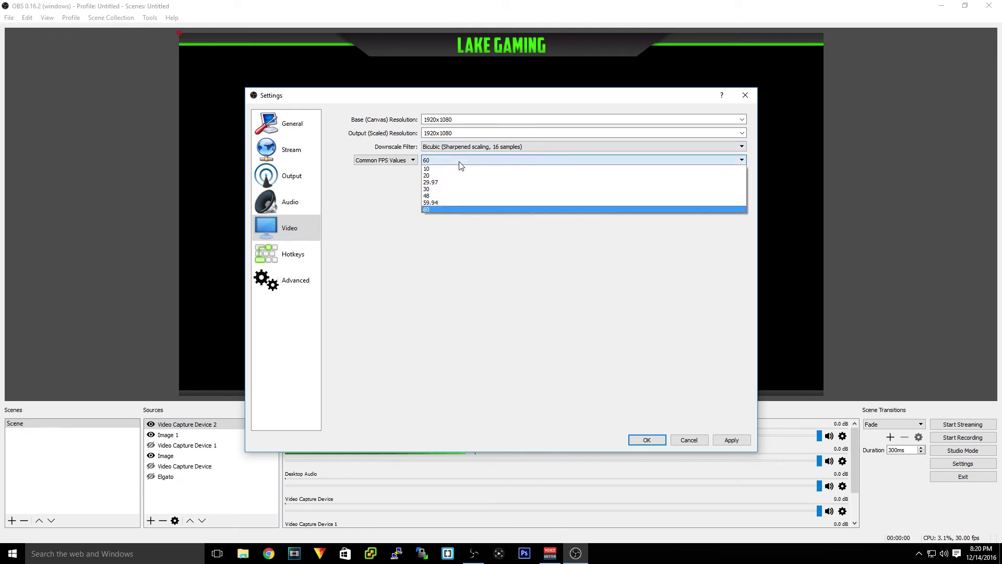
left_click(462, 187)
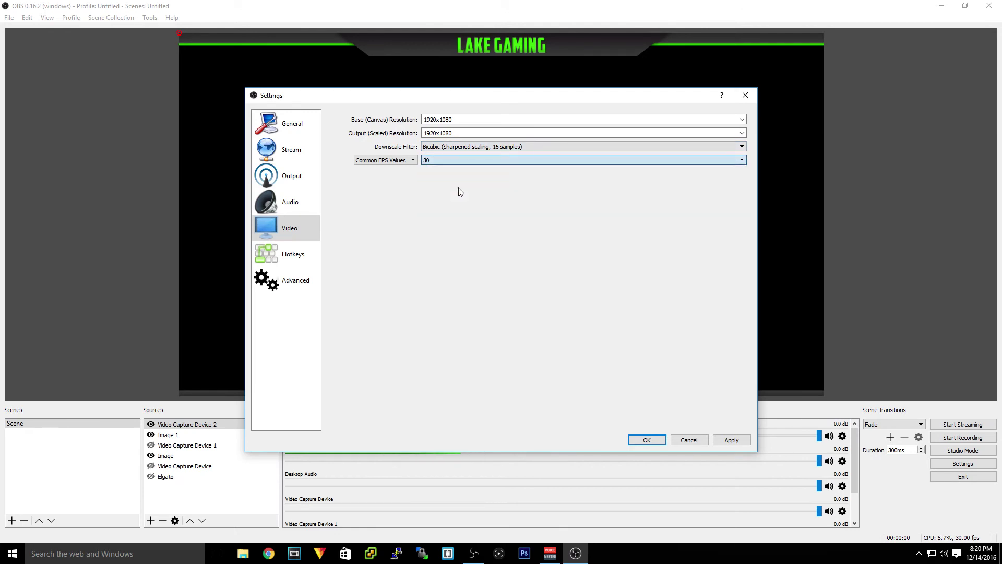
left_click(463, 148)
left_click(464, 161)
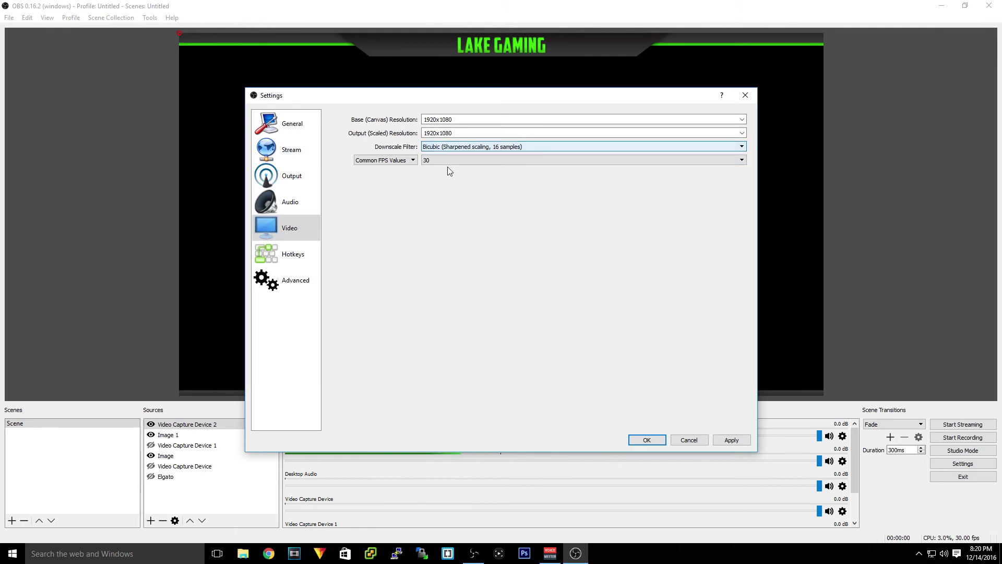
left_click(293, 253)
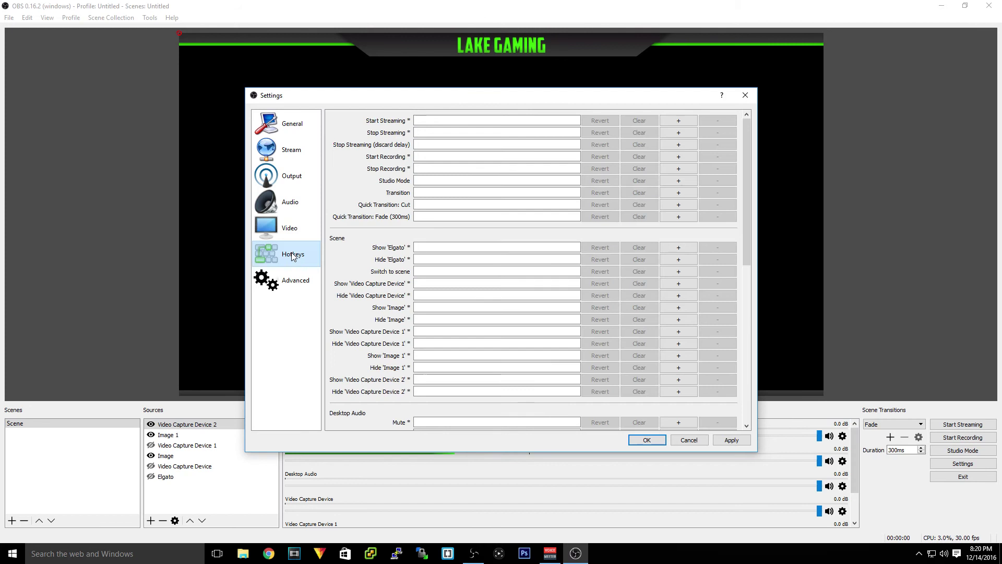
Keep Direct3D 11 as the renderer on the Advanced page
left_click(296, 280)
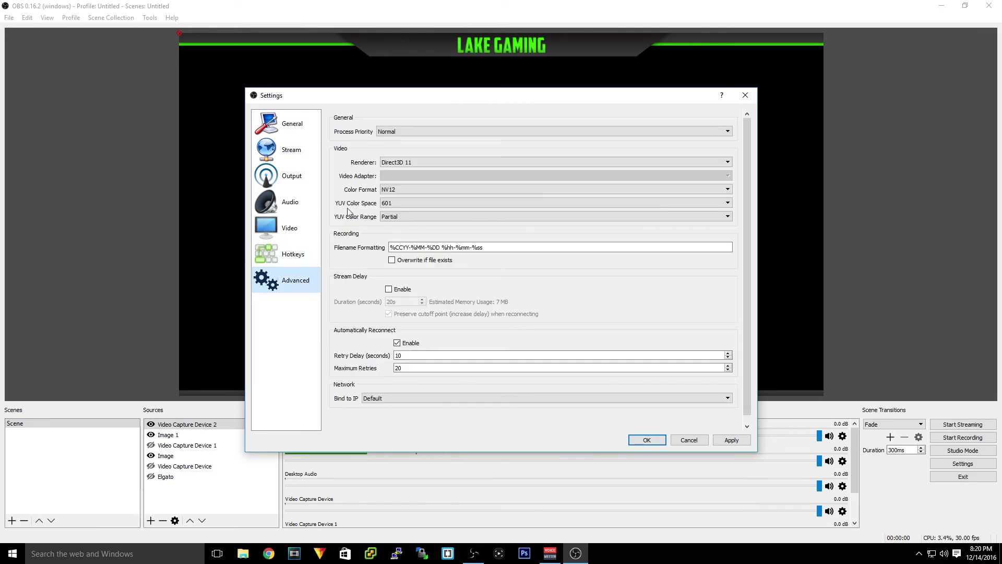
left_click(458, 162)
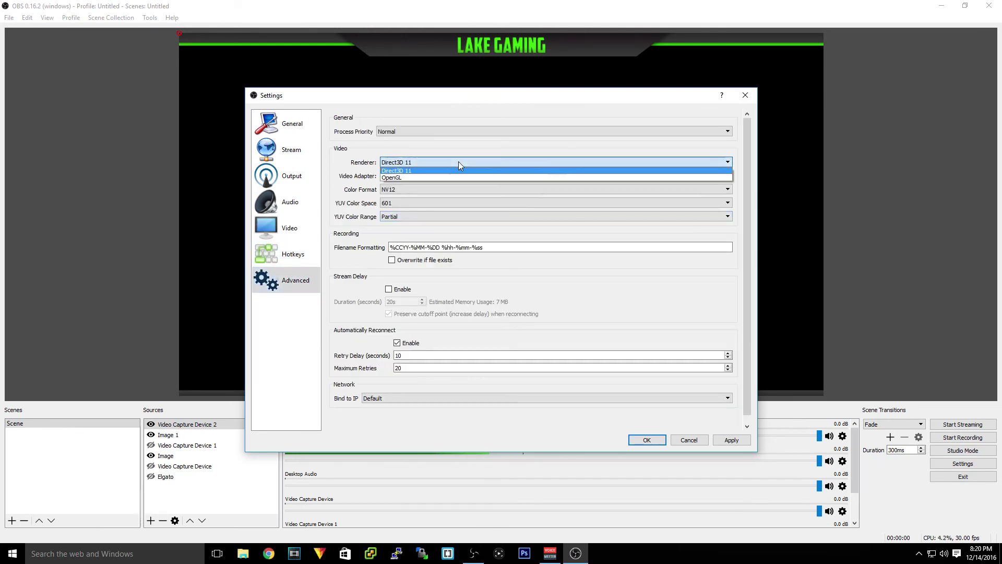
left_click(458, 162)
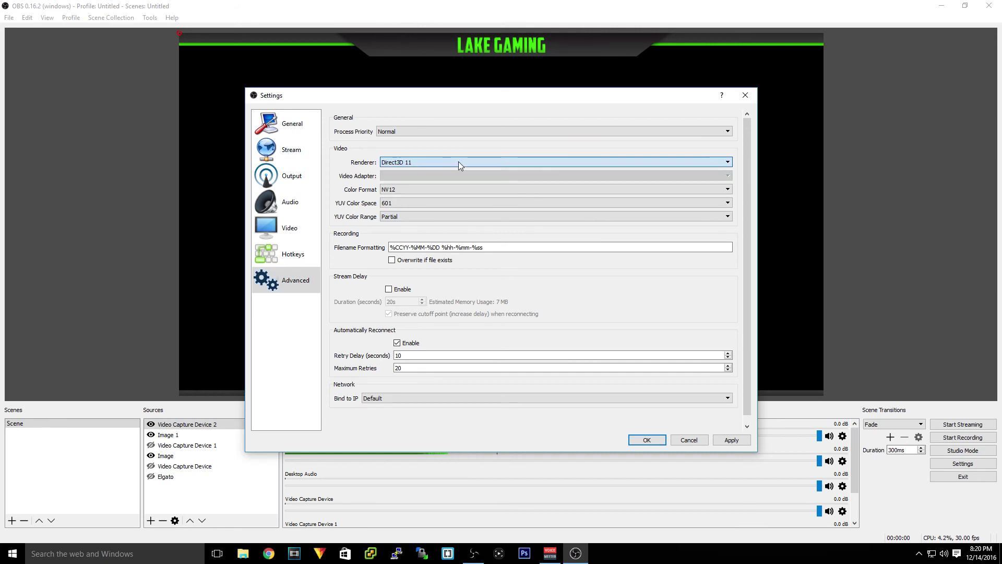
left_click(407, 162)
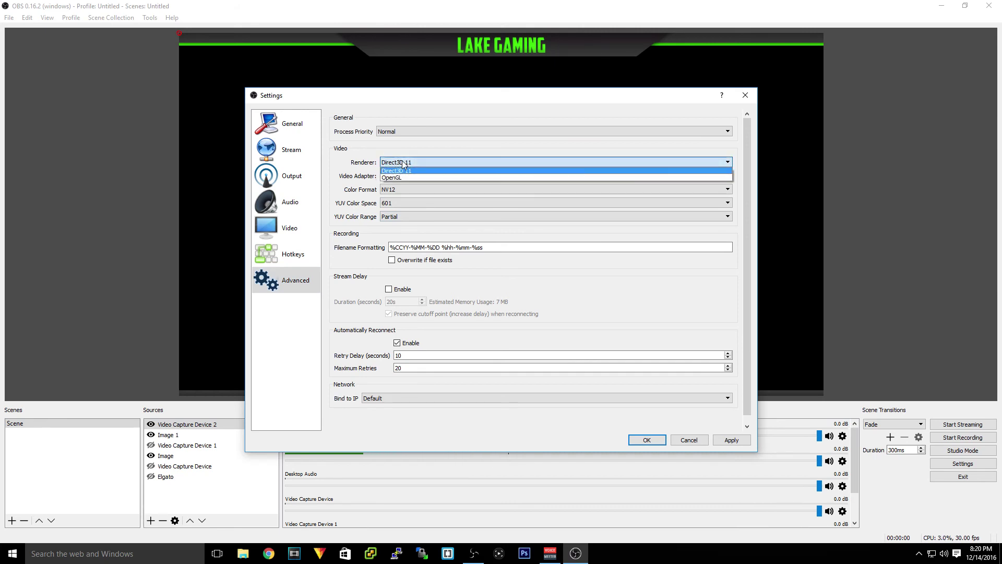
Keep Normal process priority and save the settings
left_click(414, 131)
left_click(414, 131)
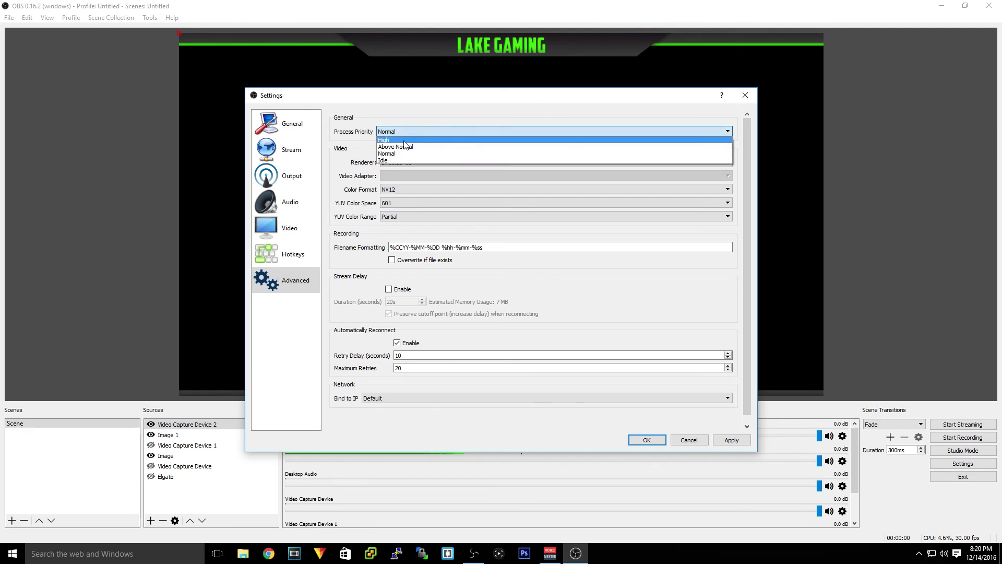
left_click(405, 131)
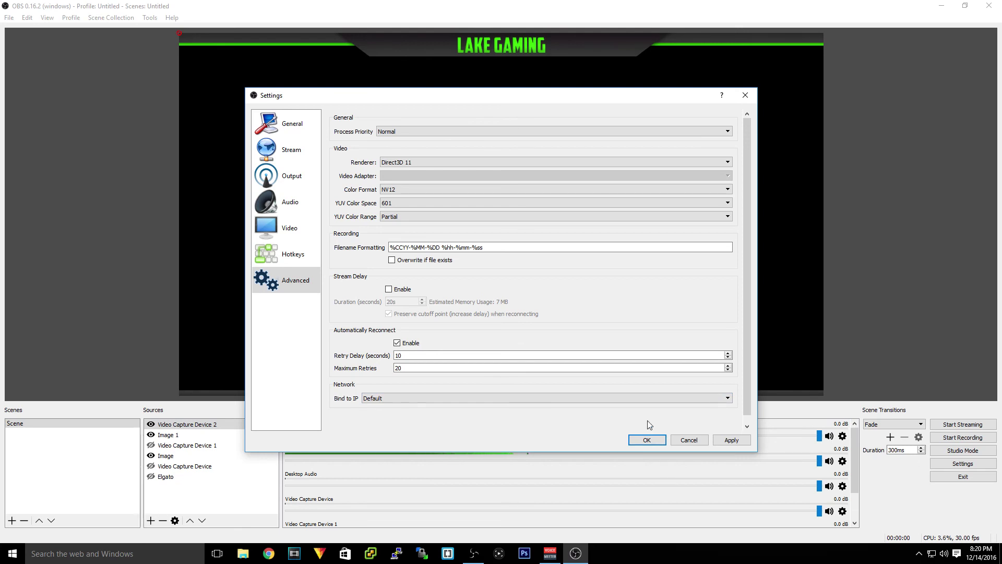
left_click(689, 439)
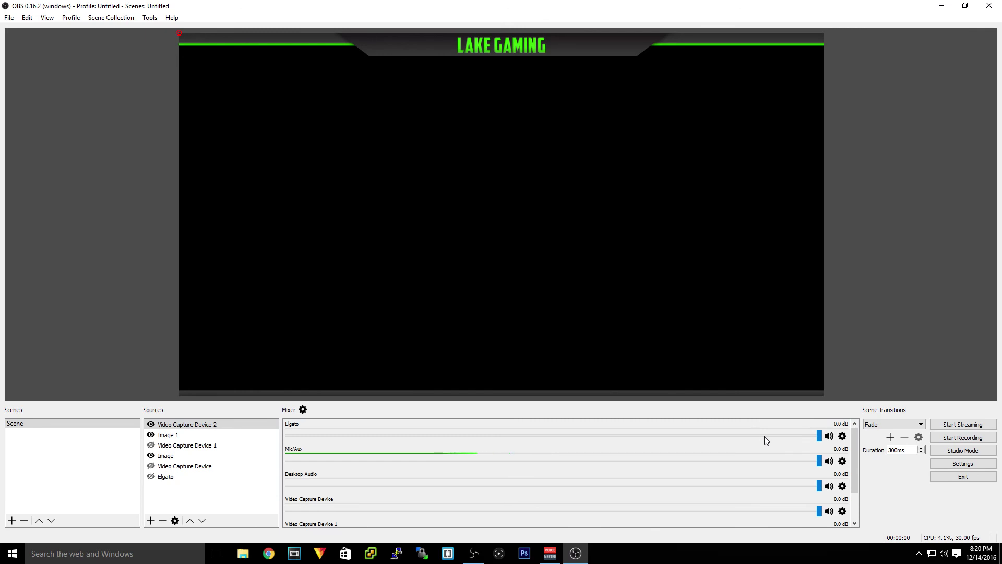